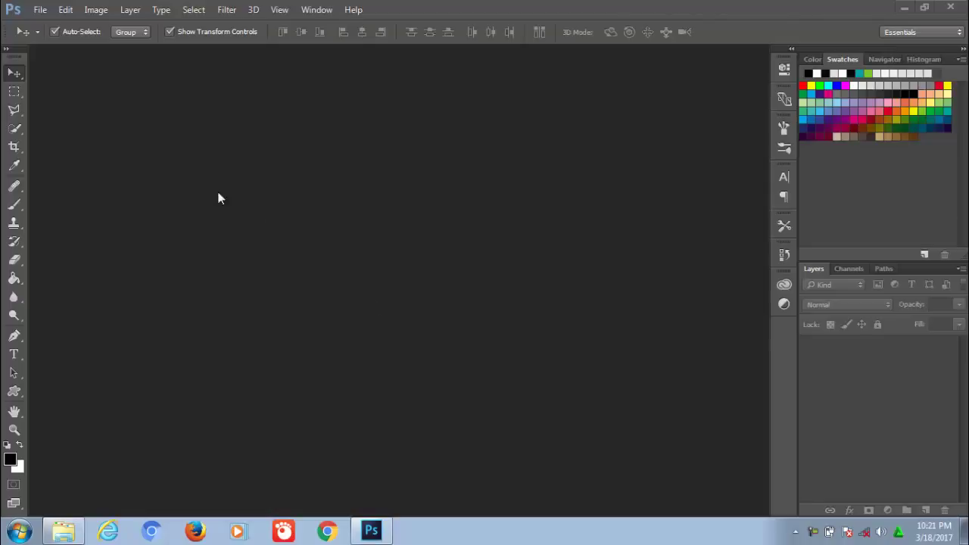
Create a new 3000 × 2800 px, 200 ppi RGB document with a white background from File > New.
left_click(40, 10)
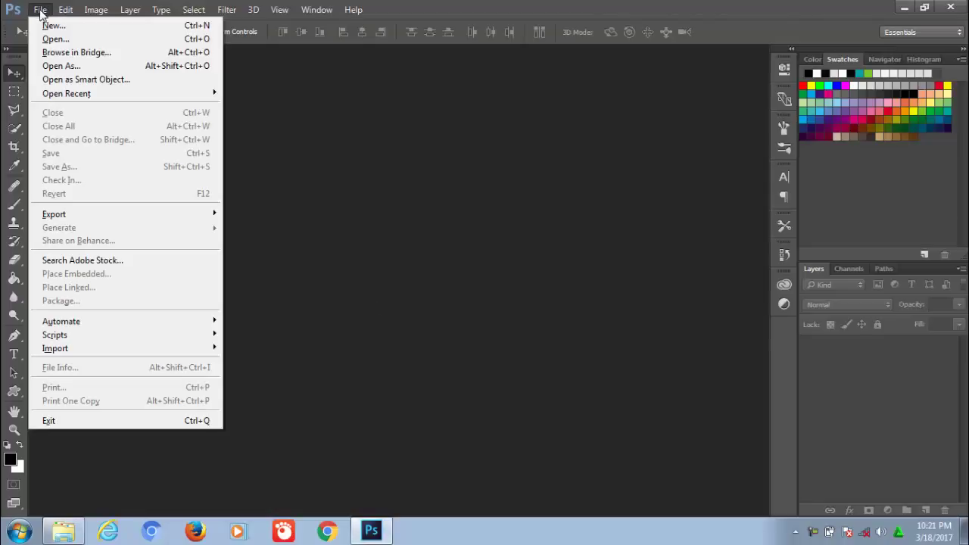
left_click(46, 25)
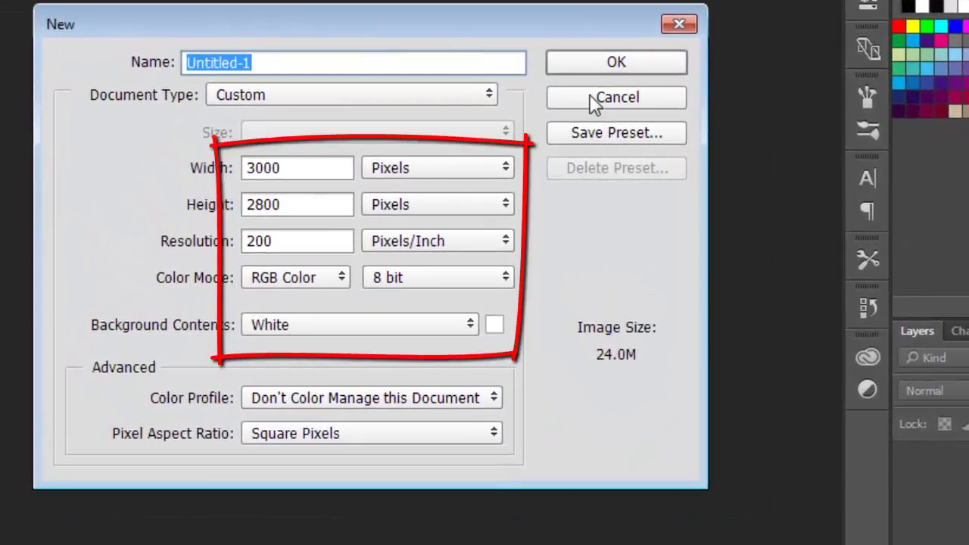
left_click(614, 65)
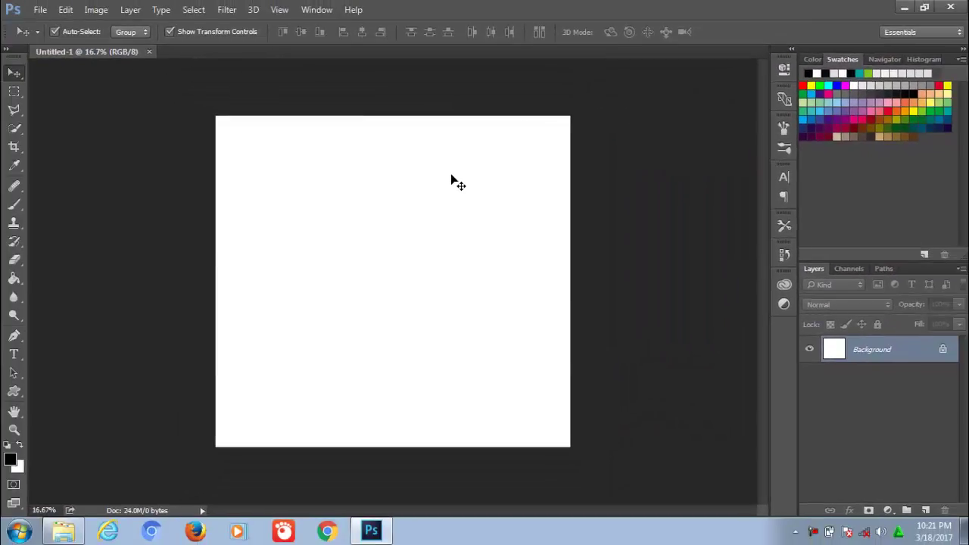
Zoom to fit, then add and commit 'SPLIT' in 300 pt black Lemon/Milk type near the upper left.
key("ctrl+0")
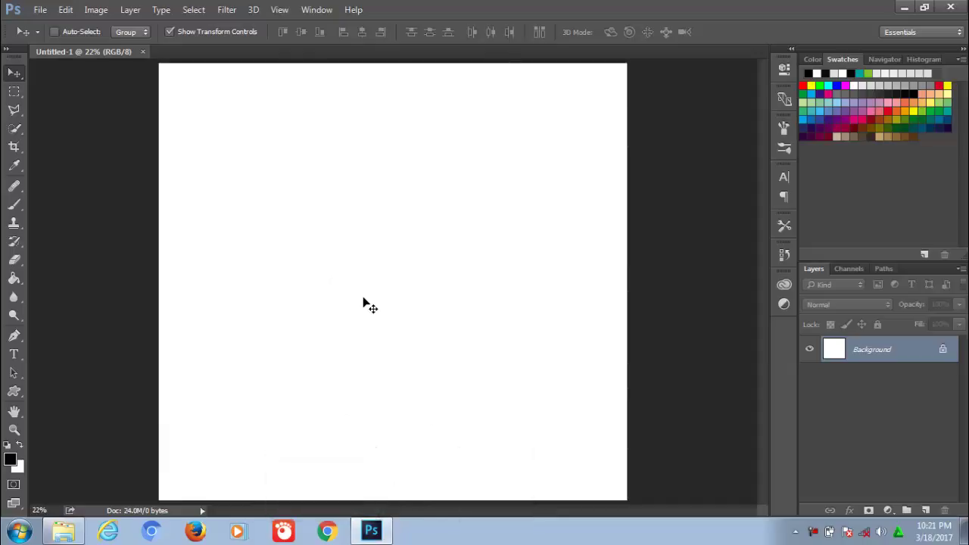
key("ctrl+plus")
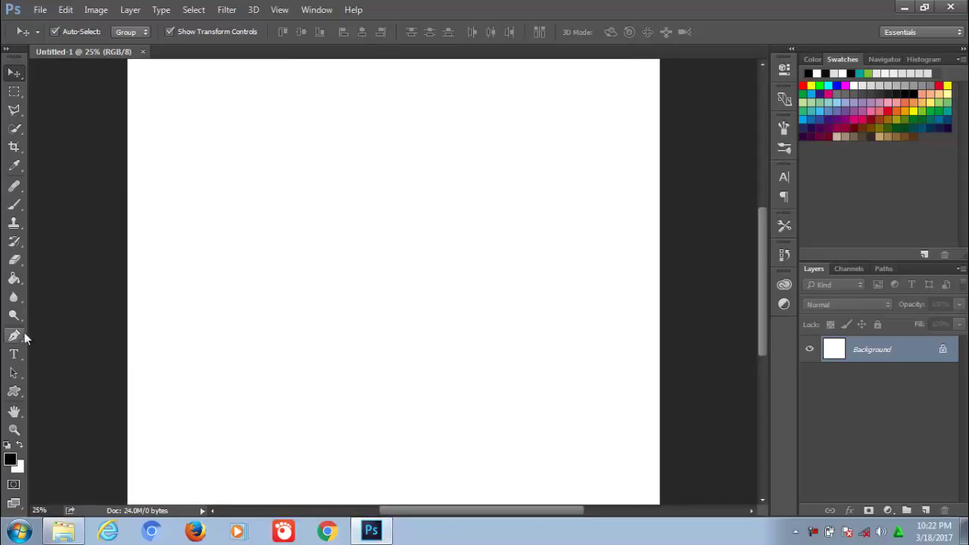
left_click(14, 354)
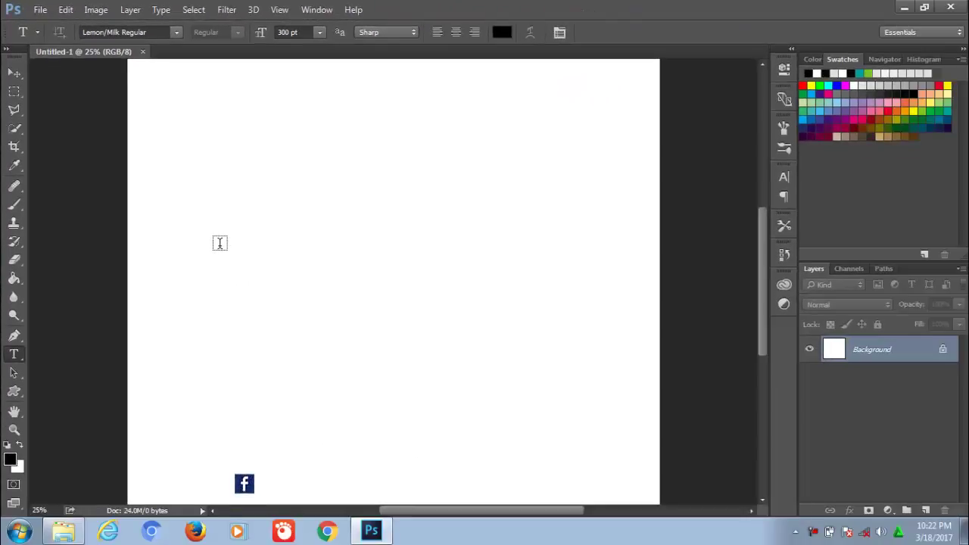
left_click(219, 242)
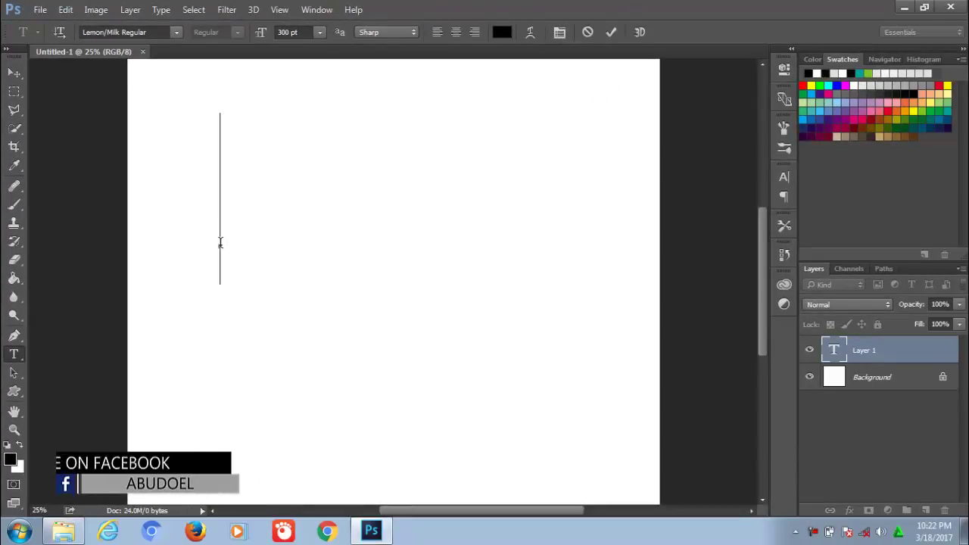
type("SP")
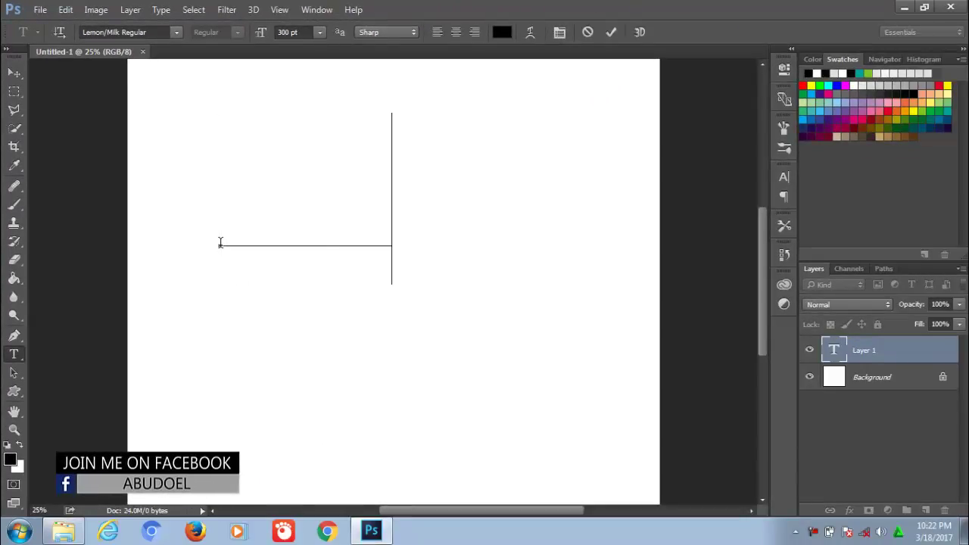
type("LI")
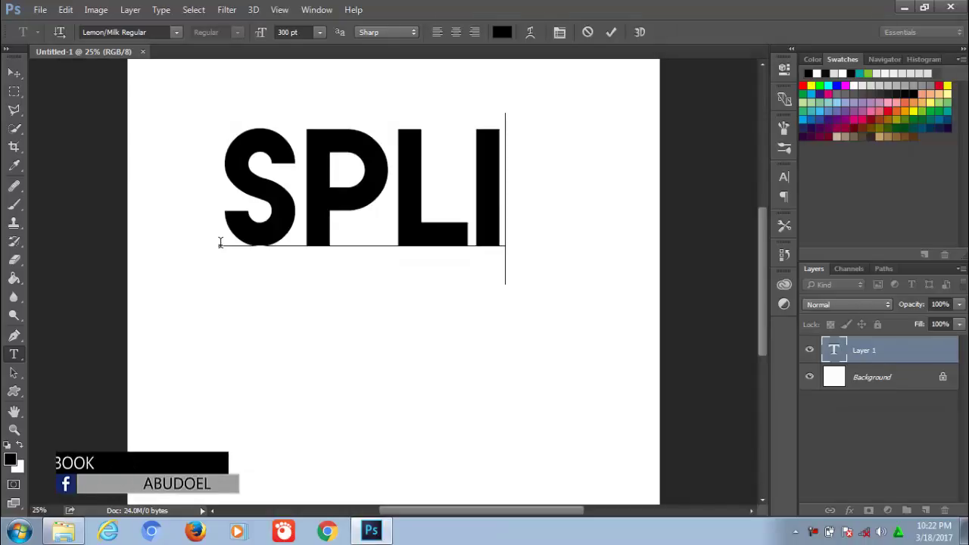
type("T")
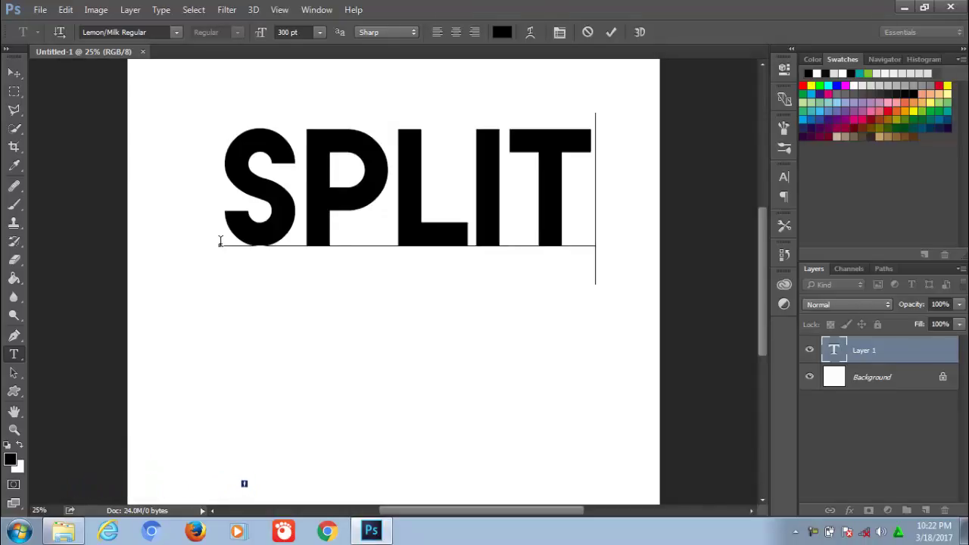
left_click(611, 32)
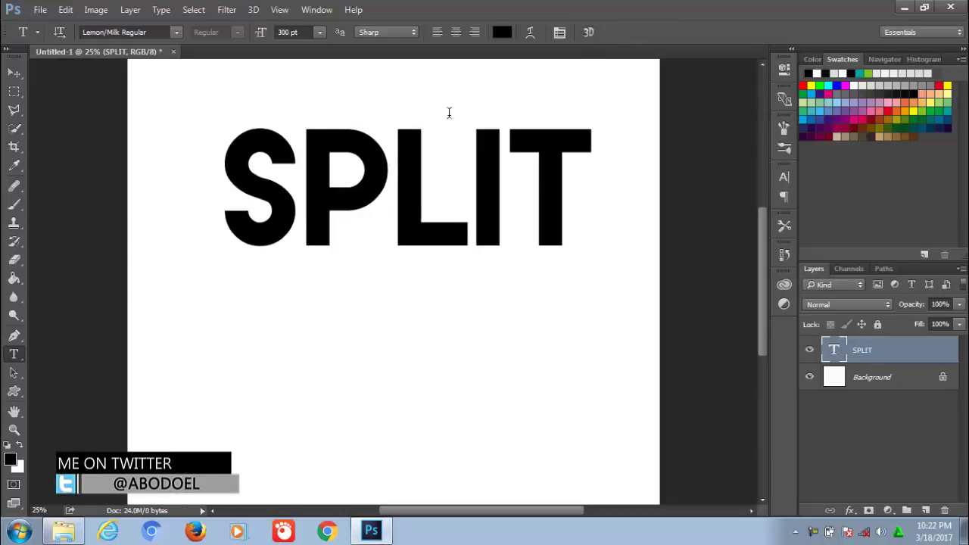
Drag SPLIT down toward the centre, convert it to a smart object, and duplicate it as SPLIT copy.
left_click(14, 75)
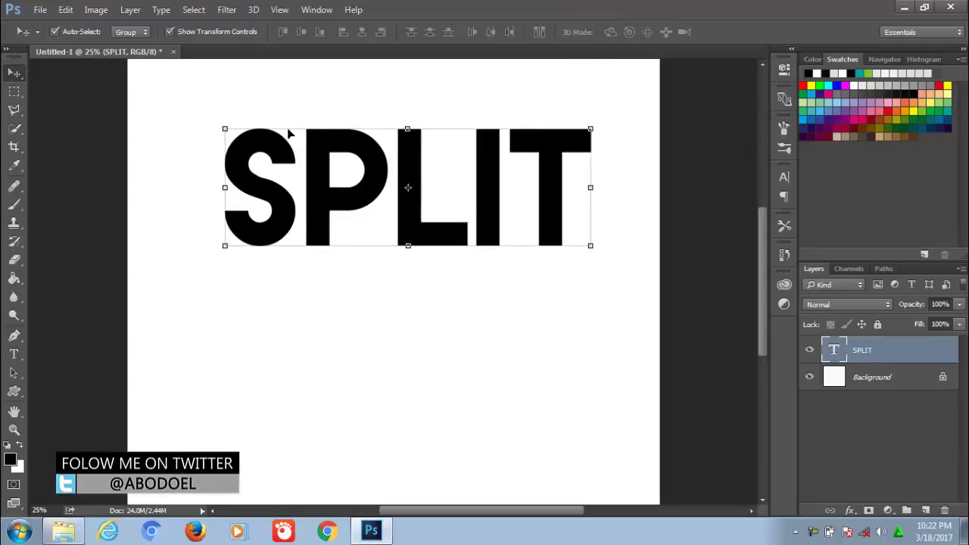
left_click_drag(348, 163, 344, 230)
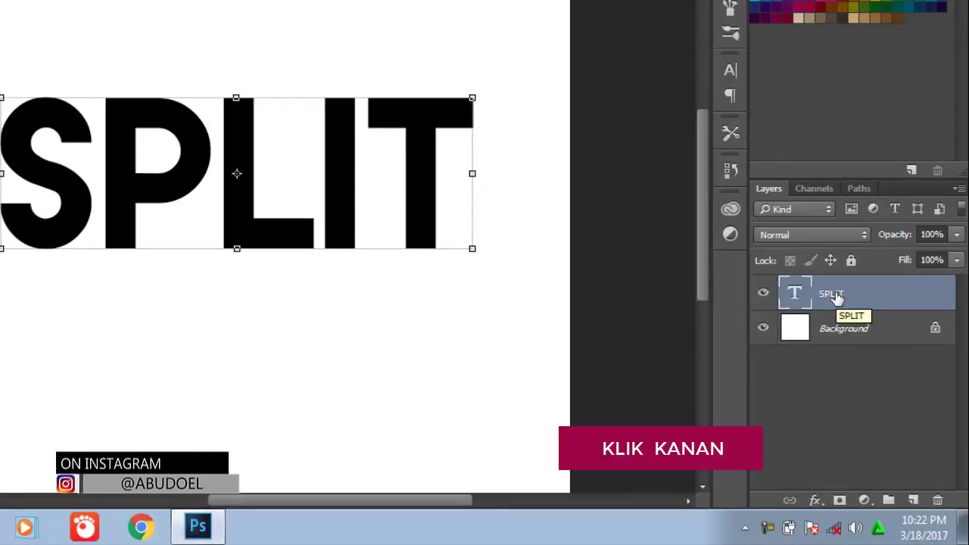
right_click(836, 294)
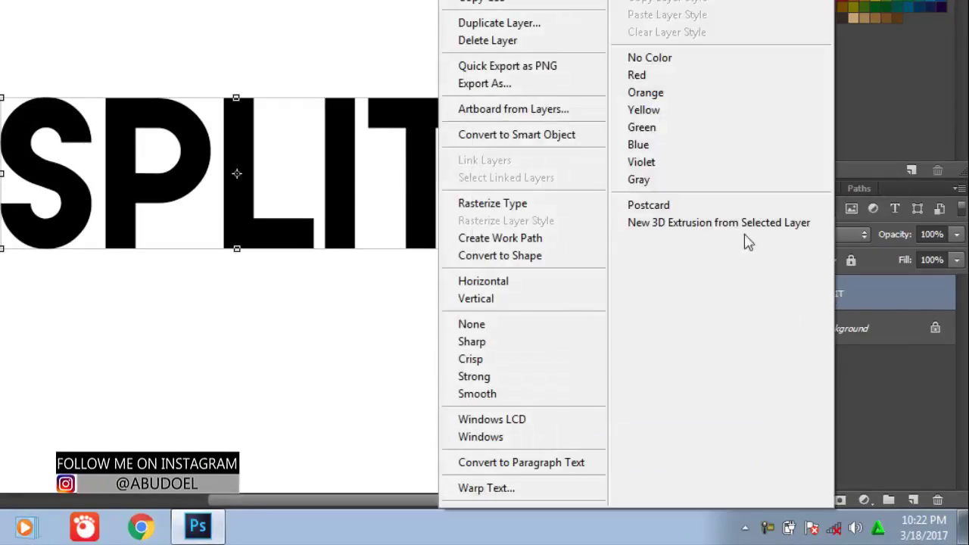
left_click(570, 134)
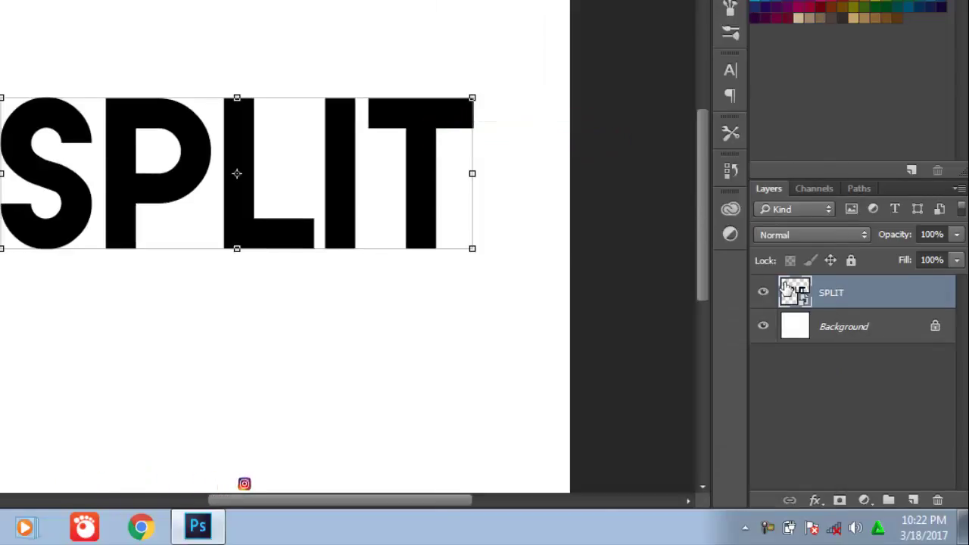
key("ctrl+j")
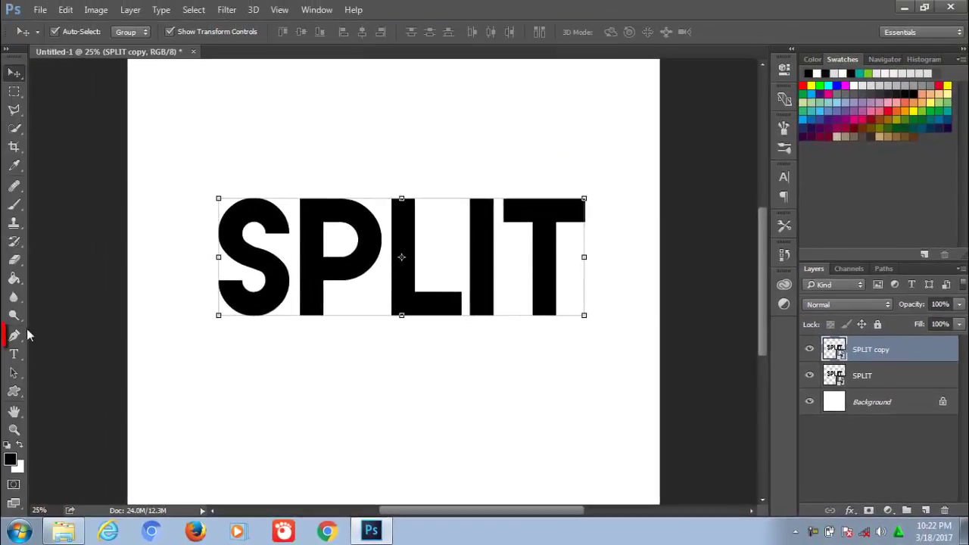
Draw a closed four-point Pen path forming a slanted band across the letters.
left_click(19, 338)
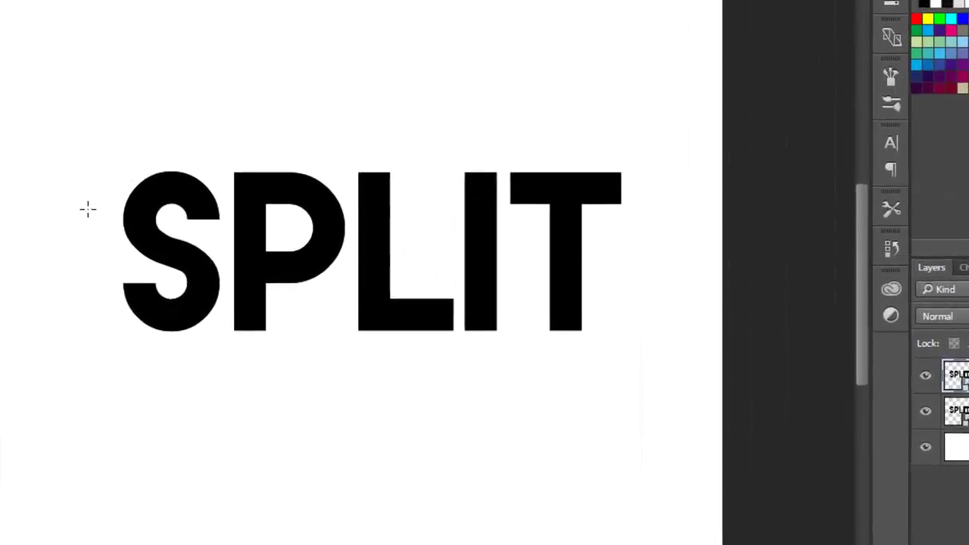
left_click(36, 193)
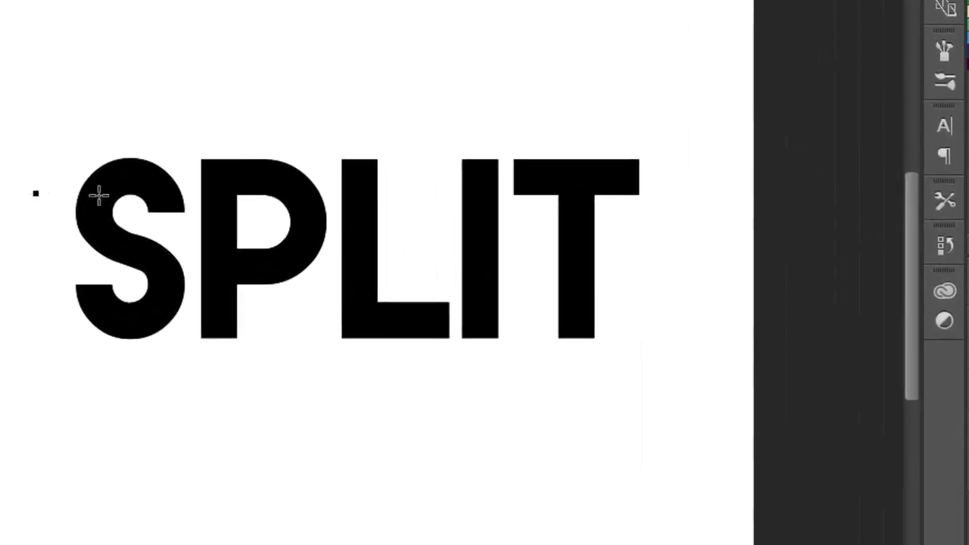
left_click(674, 206)
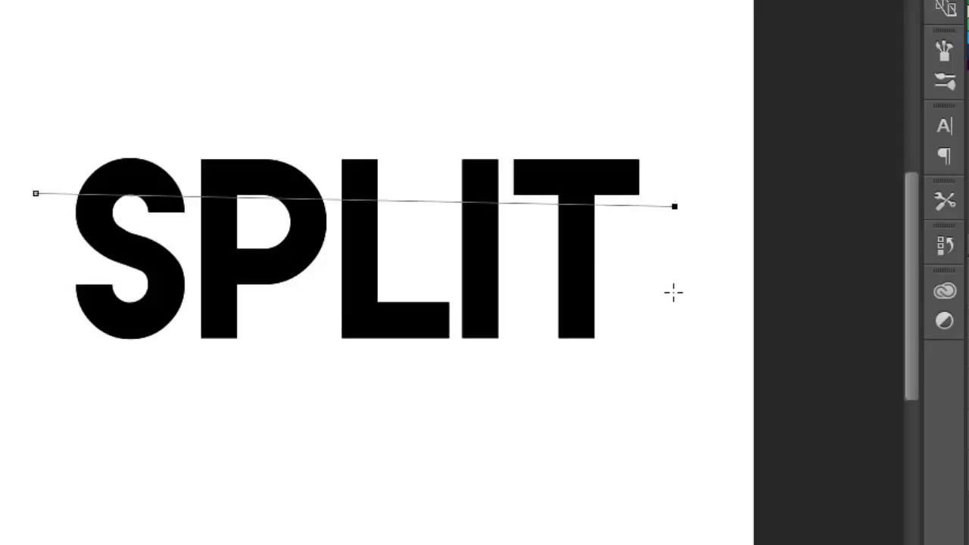
left_click(673, 292)
left_click(33, 306)
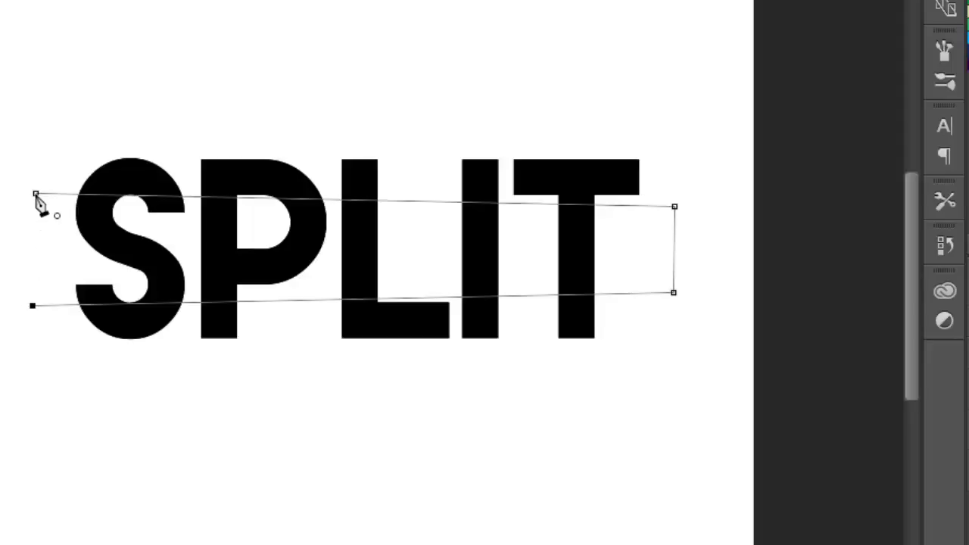
left_click(36, 195)
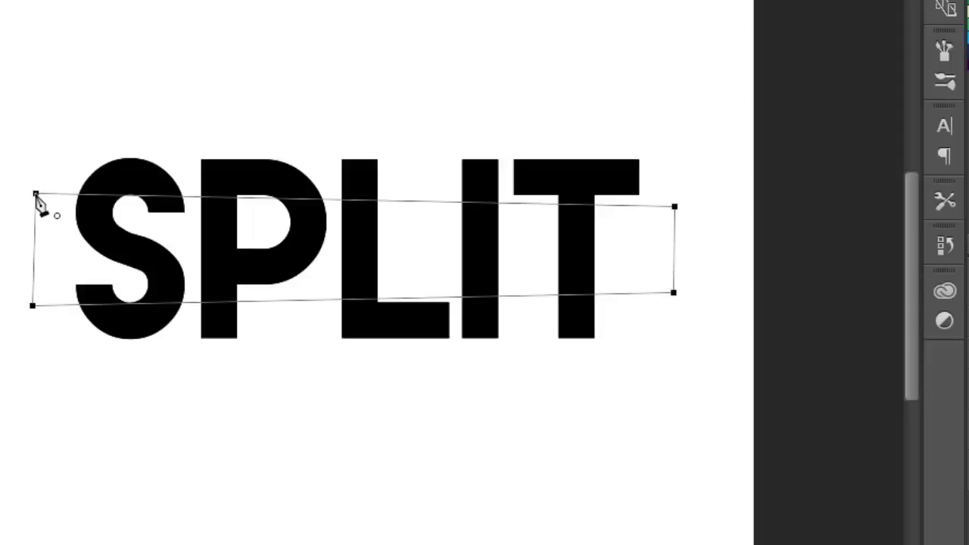
Turn the path into an unfeathered selection, mask SPLIT copy with it, and copy the mask to SPLIT.
right_click(272, 218)
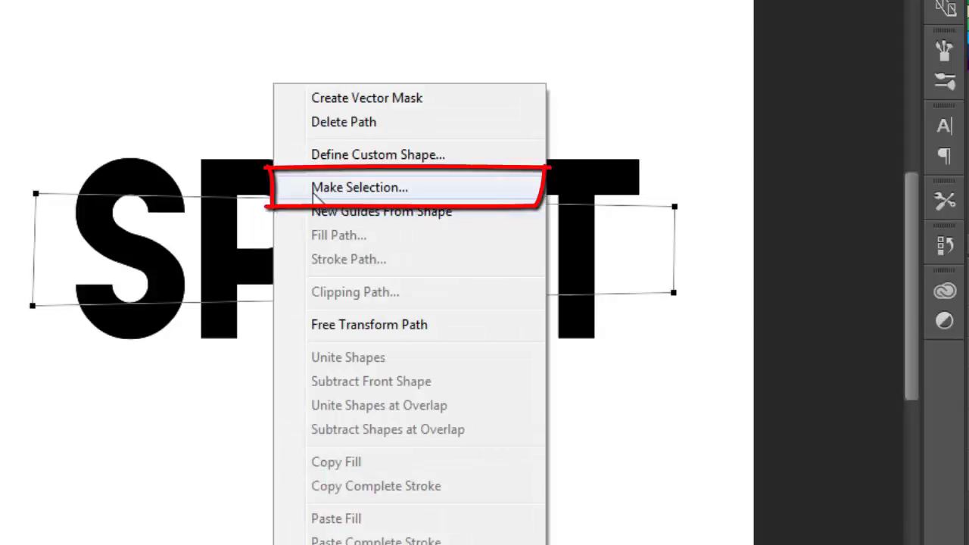
left_click(318, 193)
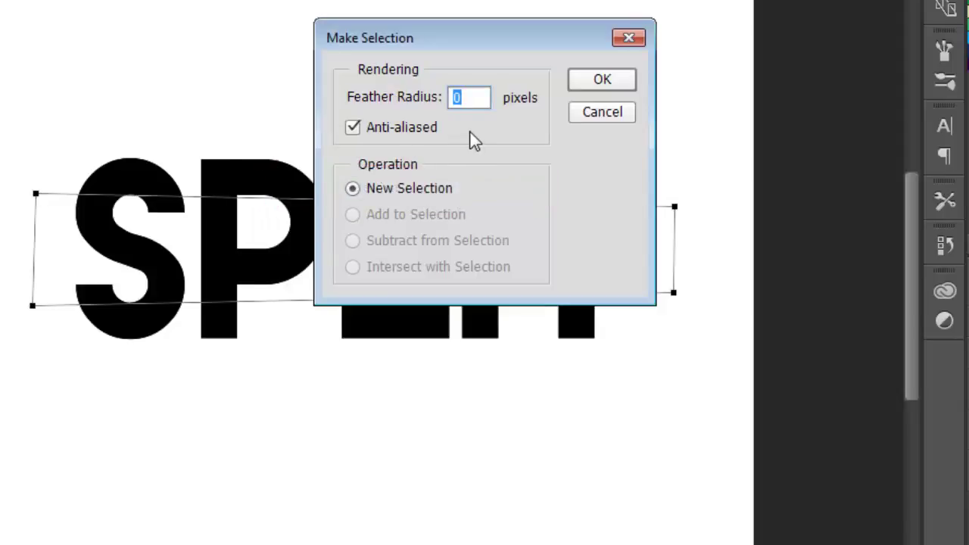
left_click(598, 80)
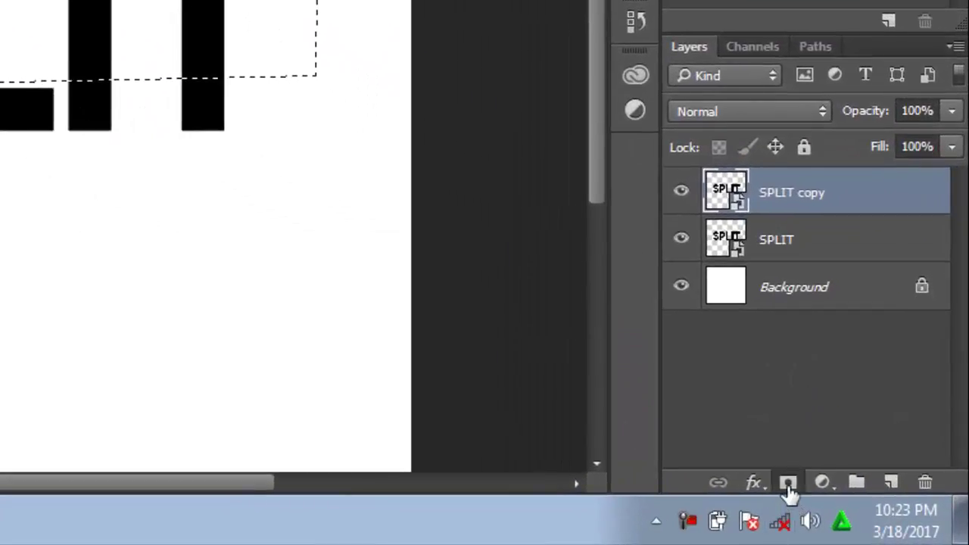
left_click(787, 484)
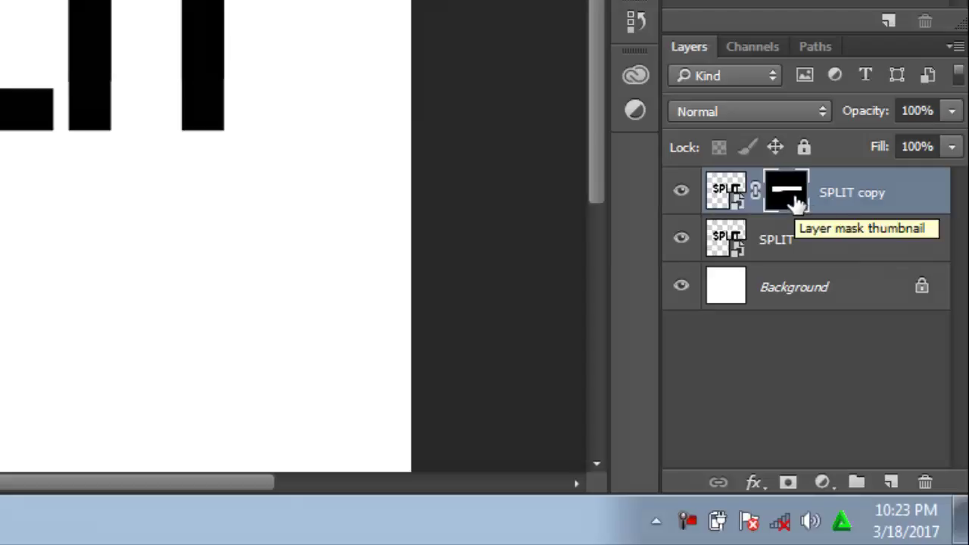
left_click_drag(791, 200, 792, 241)
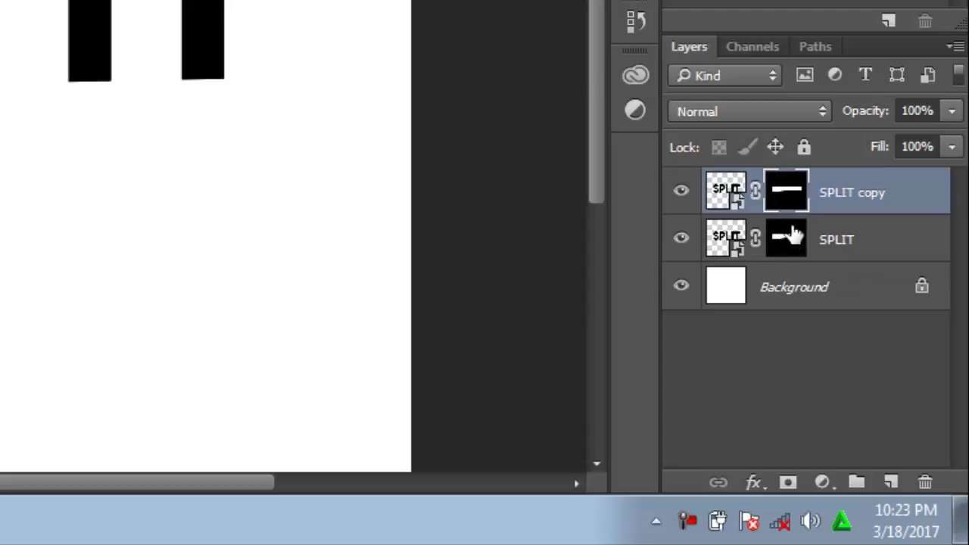
Invert the SPLIT copy mask so it shows the opposite slices, then select the SPLIT layer.
key("ctrl+i")
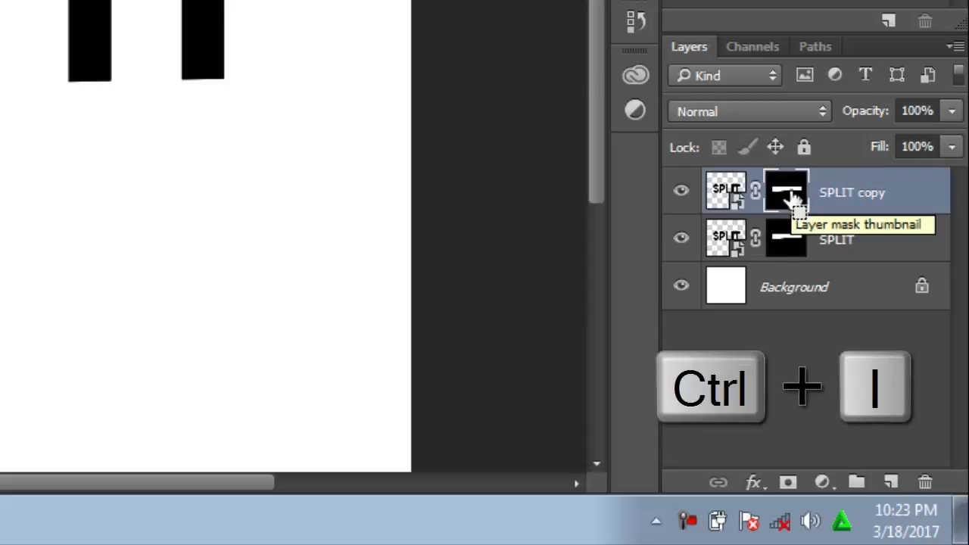
key("ctrl+i")
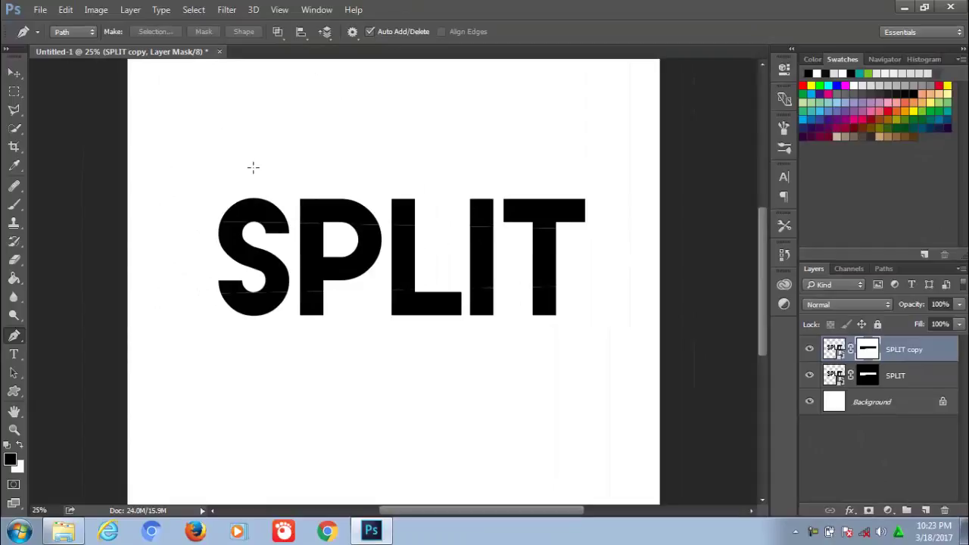
left_click(15, 75)
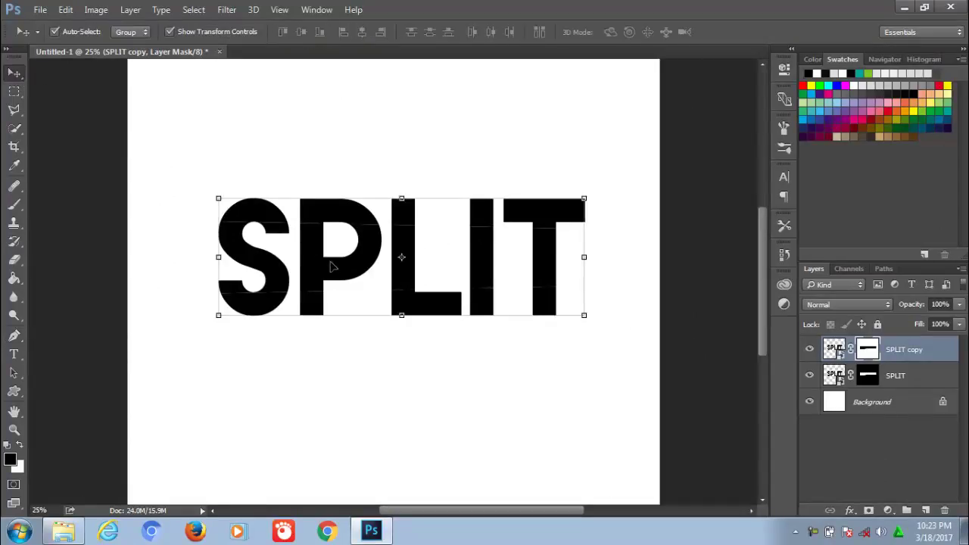
left_click(331, 267)
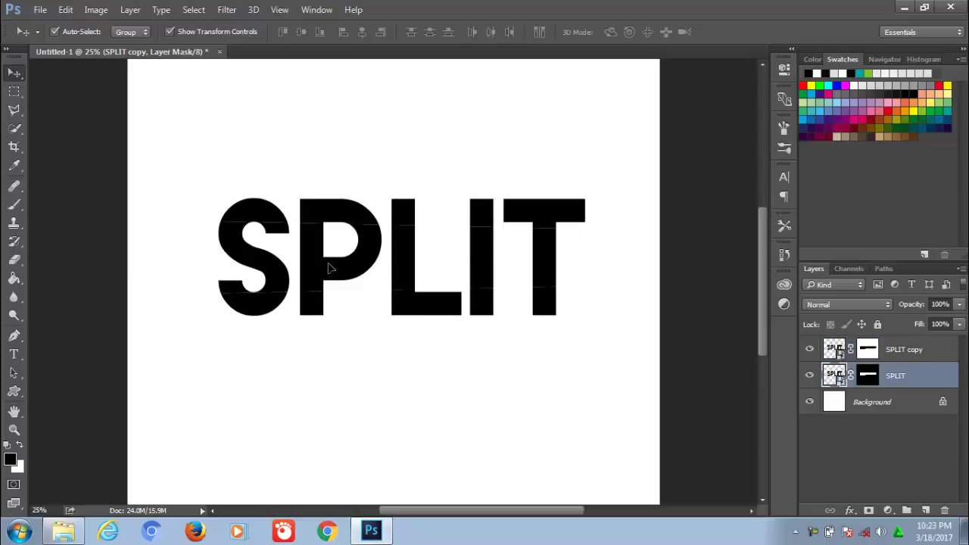
Shift the SPLIT layer slightly left so its slices sit offset from the copy's.
left_click_drag(328, 268, 337, 268)
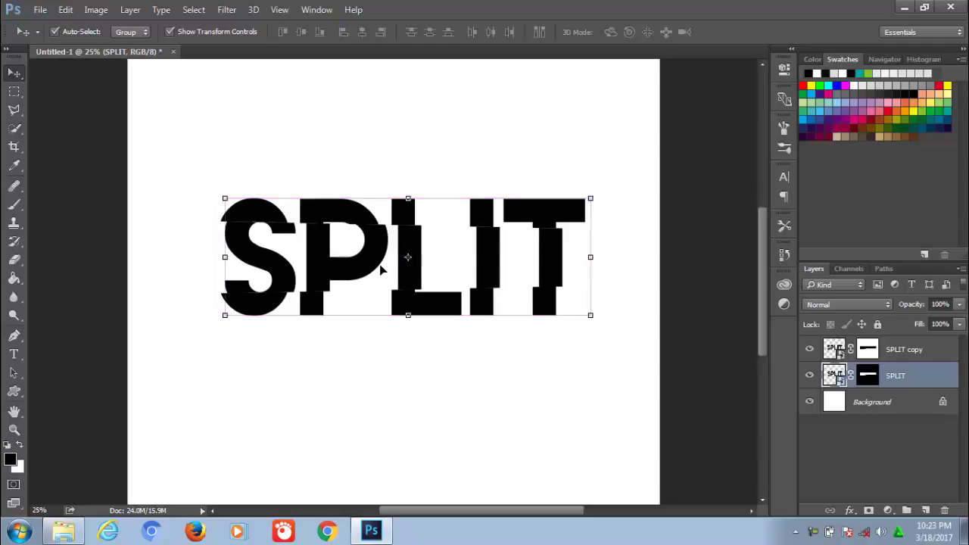
scroll(383, 271, "up", 2)
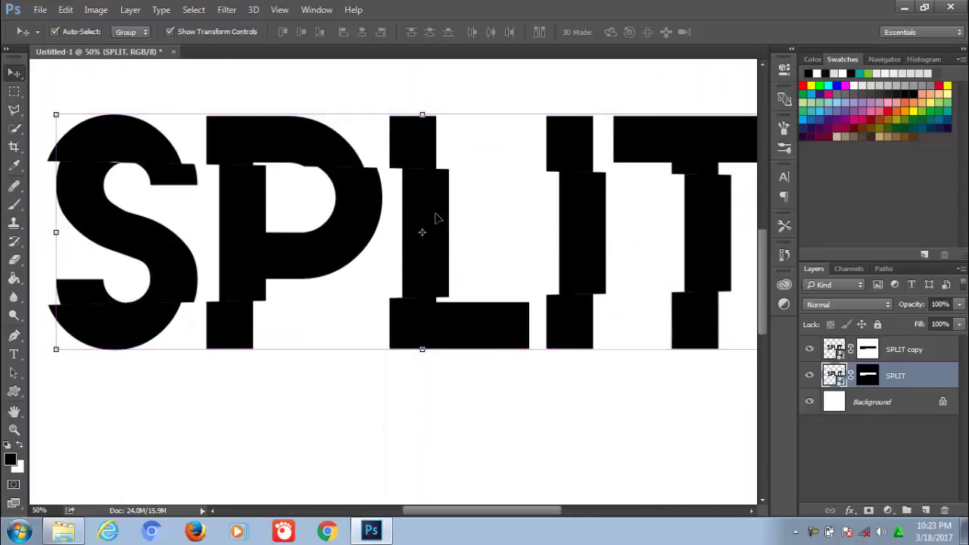
left_click_drag(435, 218, 431, 219)
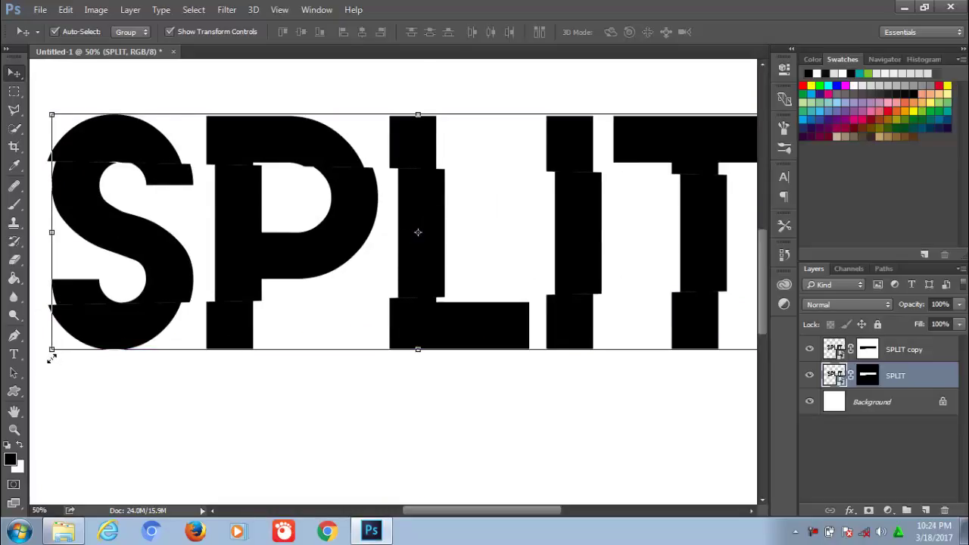
Free-transform the SPLIT layer down to about 98.8% × 98.6% and commit.
left_click_drag(48, 358, 47, 362)
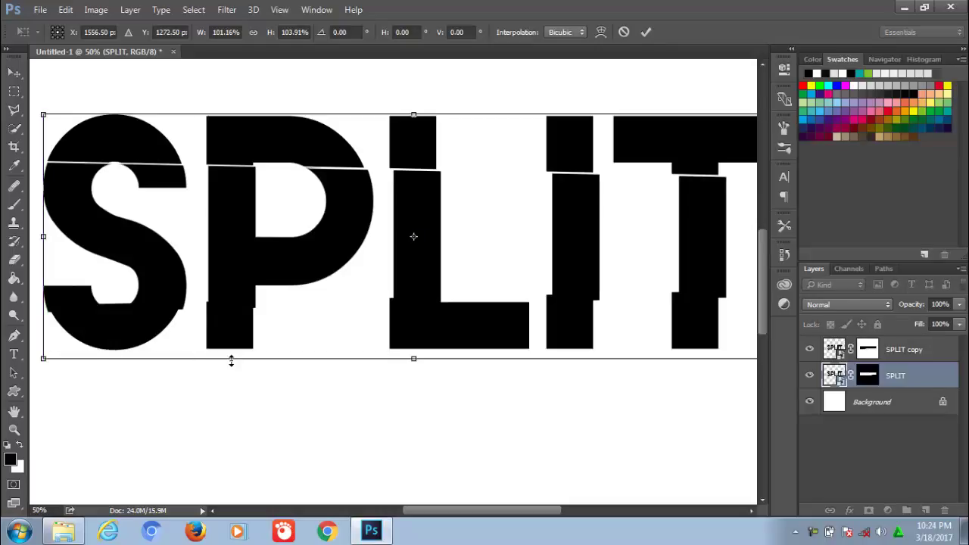
left_click(645, 32)
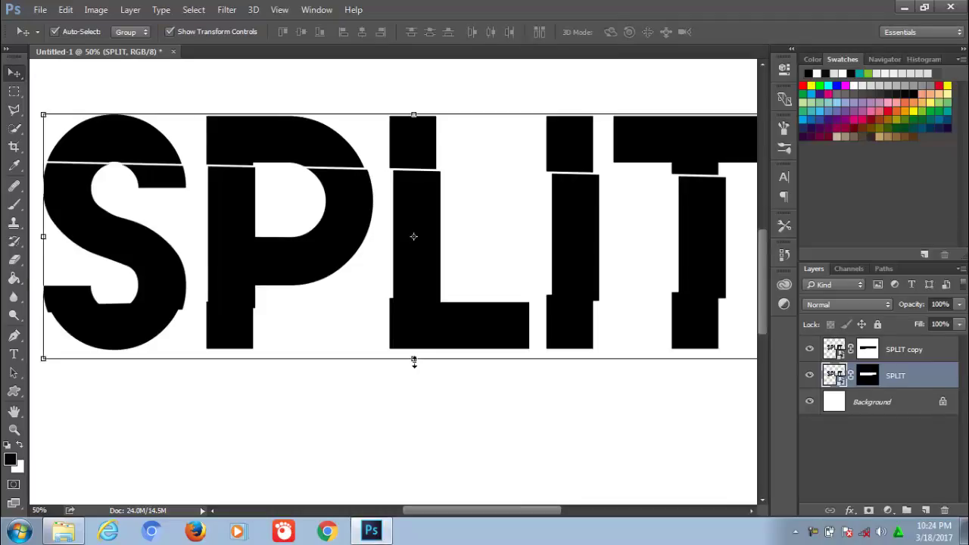
left_click_drag(413, 362, 413, 367)
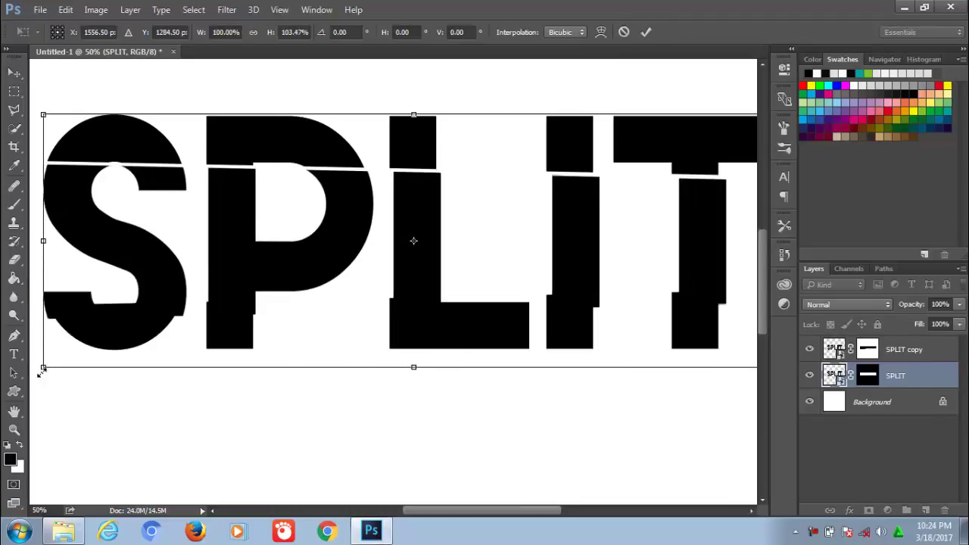
left_click_drag(42, 368, 45, 359)
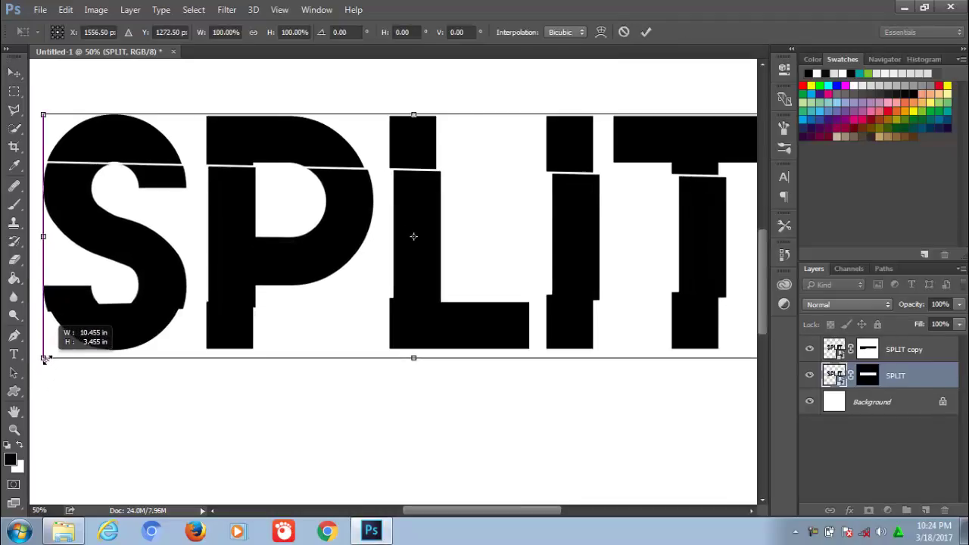
left_click_drag(44, 359, 53, 354)
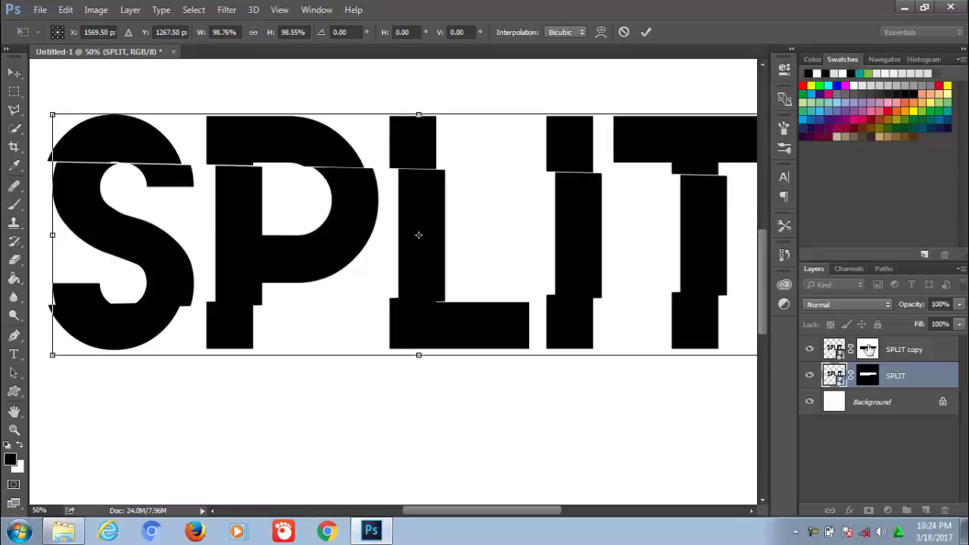
left_click(649, 35)
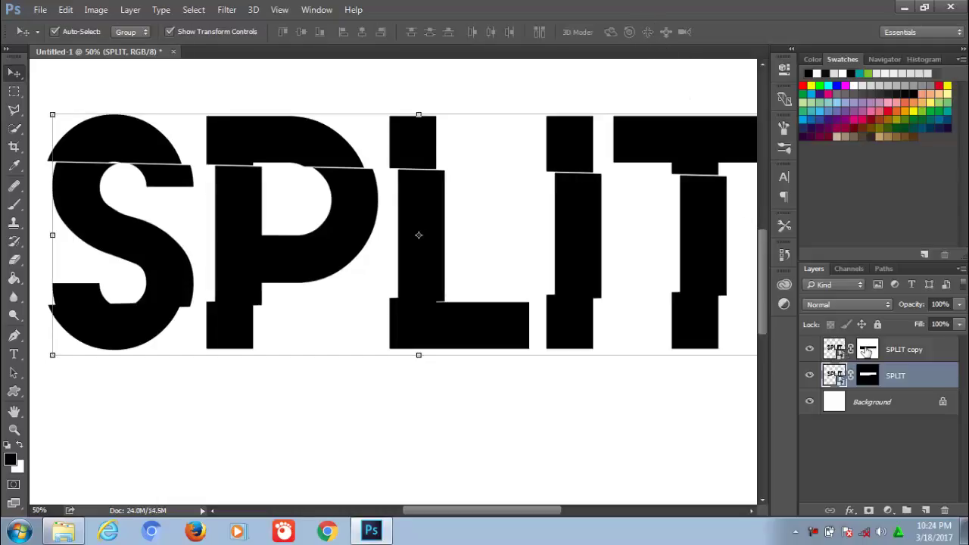
Nudge the SPLIT copy slices slightly sideways and stretch them a little larger.
left_click(869, 349)
left_click_drag(484, 337, 471, 338)
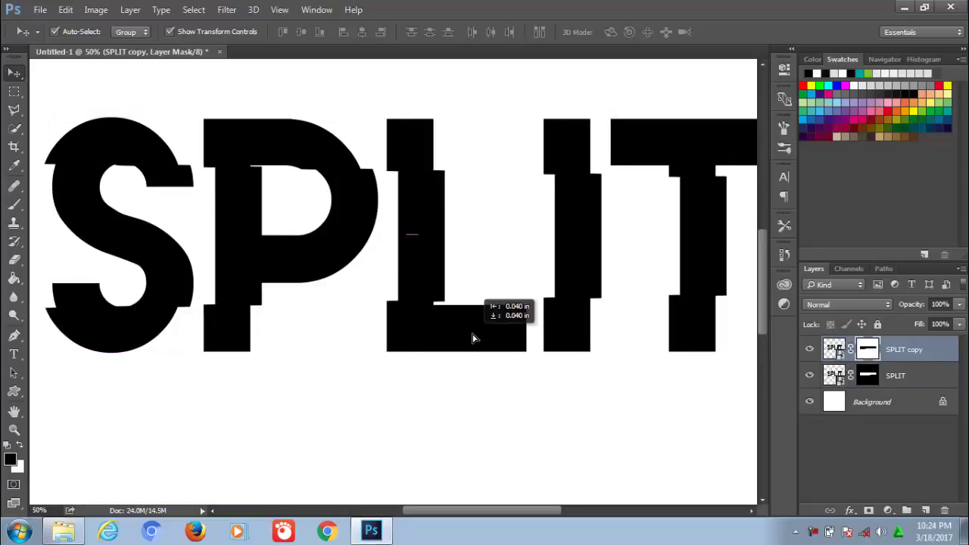
left_click_drag(471, 338, 477, 337)
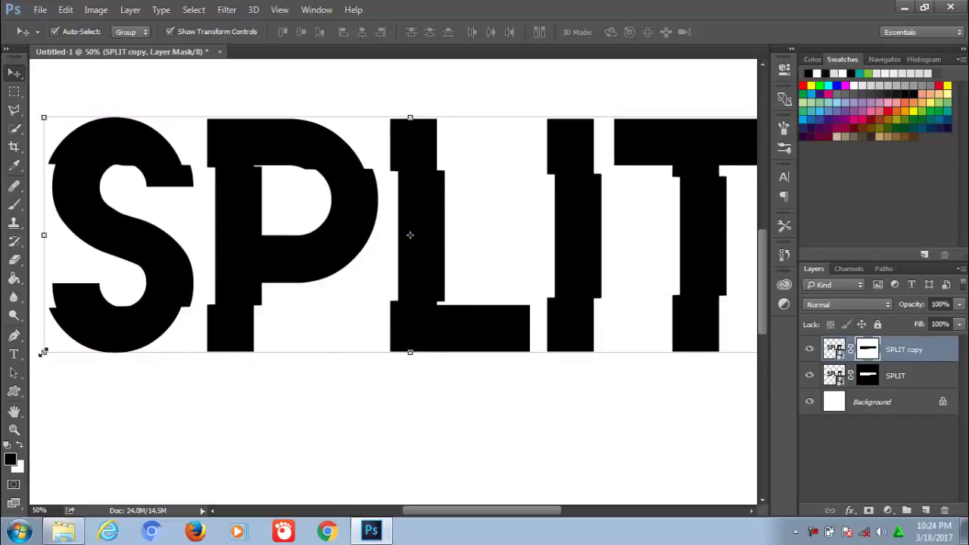
left_click_drag(43, 352, 41, 356)
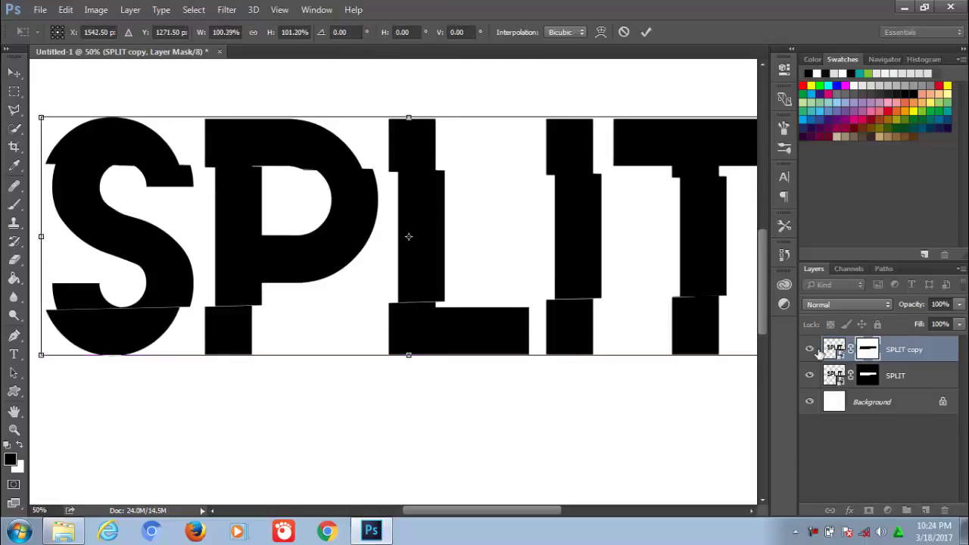
left_click(646, 32)
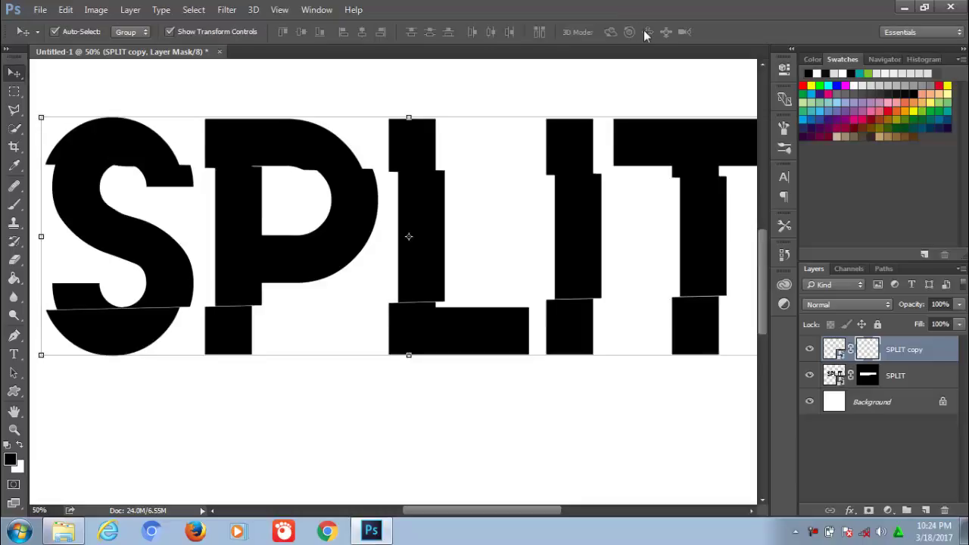
Stretch SPLIT copy taller to about 100.14% × 108.92% and commit the transform.
key("ctrl+minus")
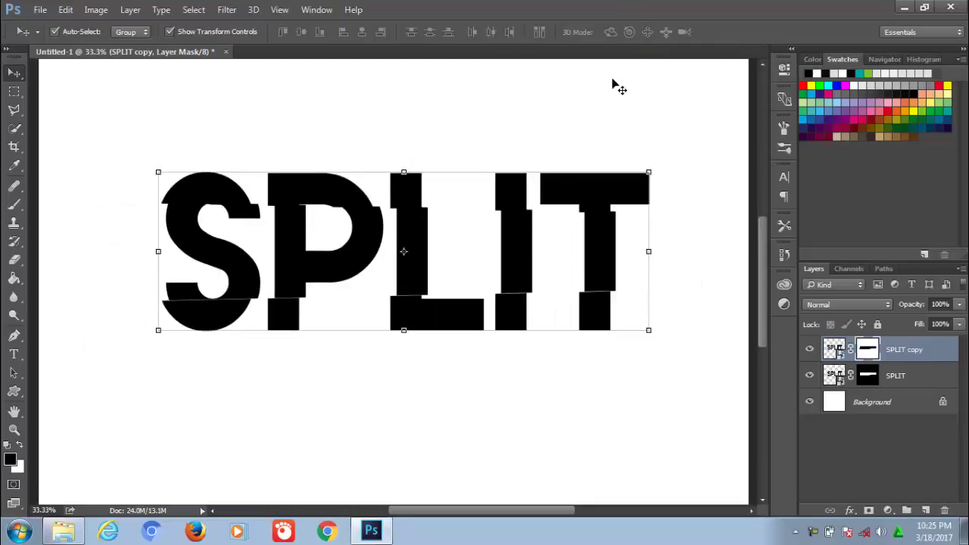
left_click_drag(649, 168, 648, 163)
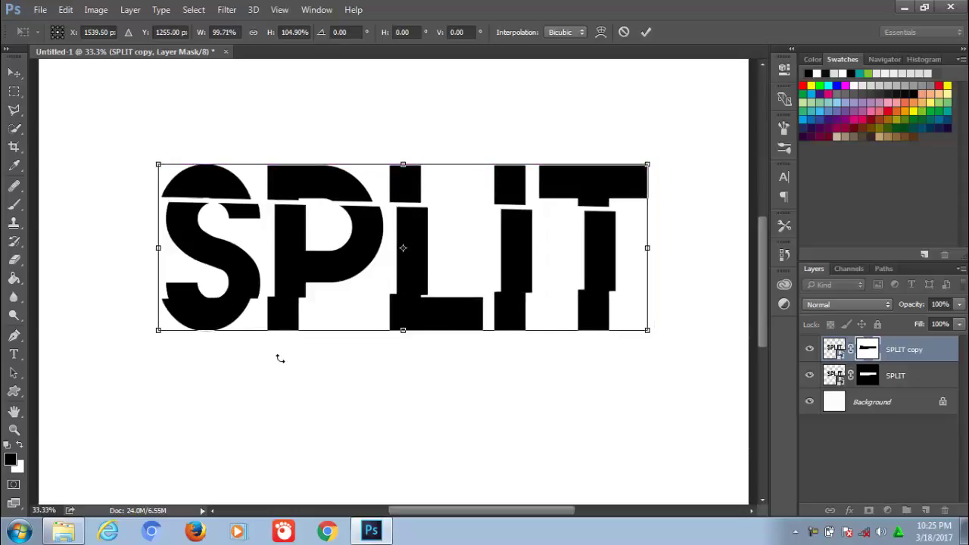
left_click_drag(158, 330, 157, 338)
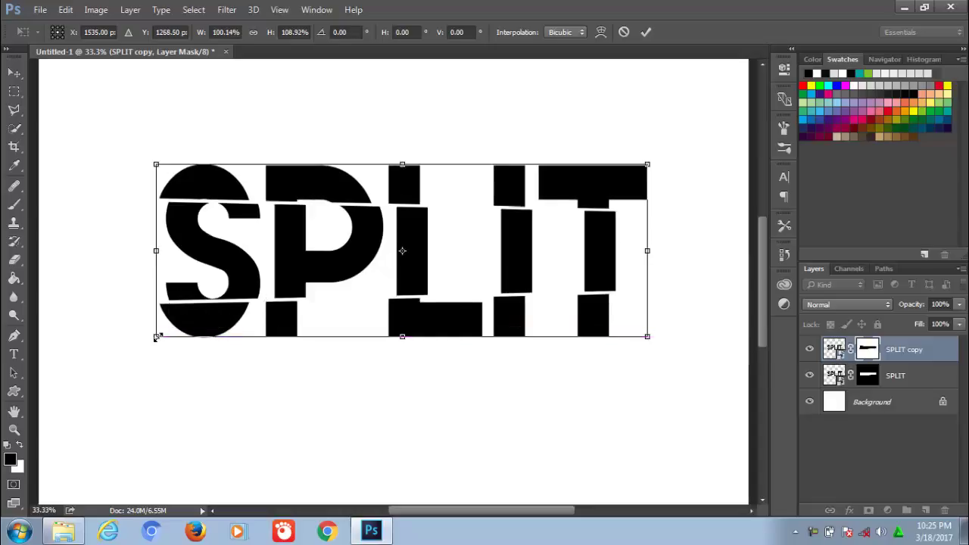
left_click(647, 33)
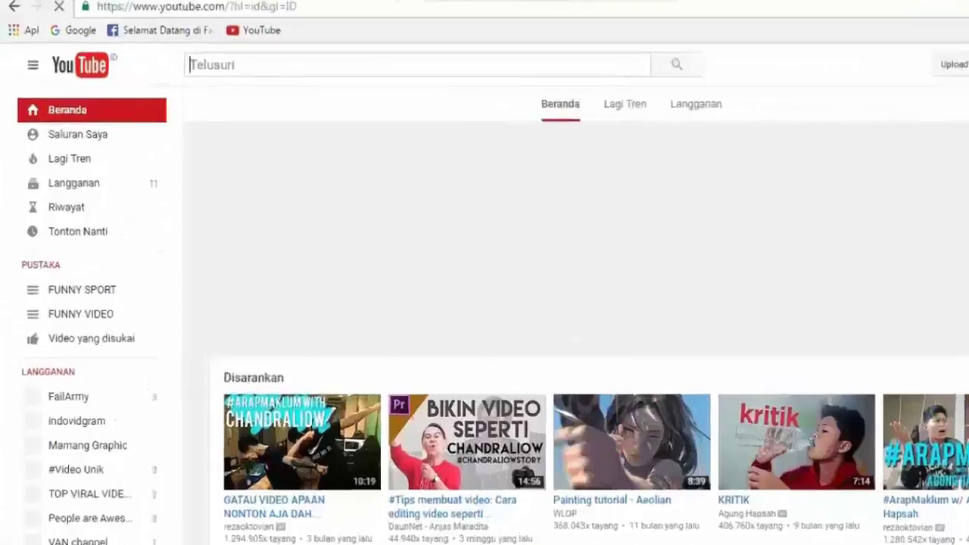
Search YouTube for the tutorial author's channel name and open the channel from the results.
type("Abu")
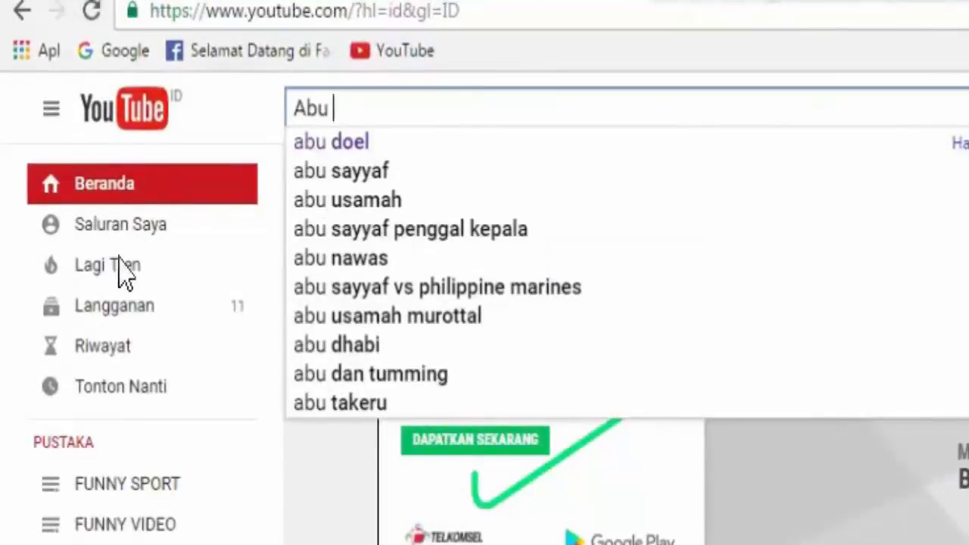
left_click(345, 144)
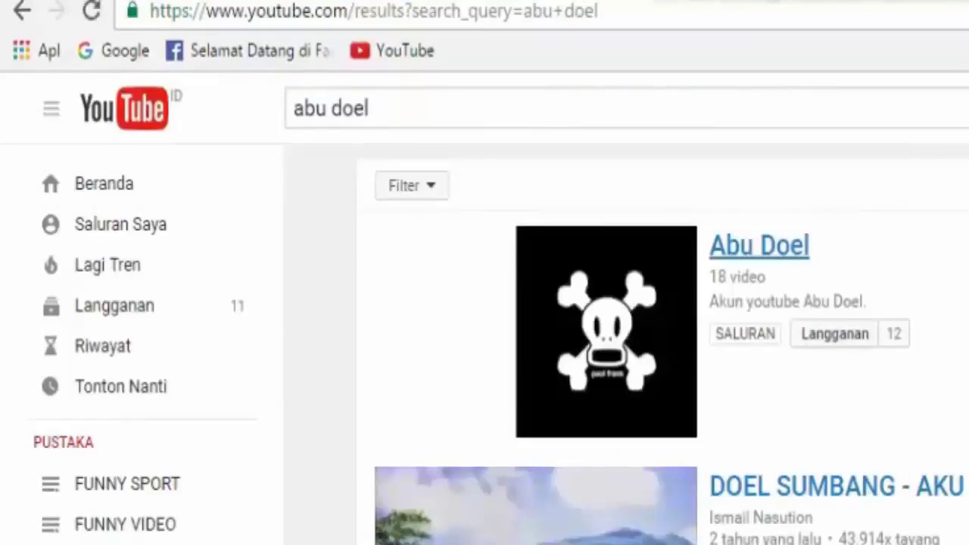
left_click(732, 253)
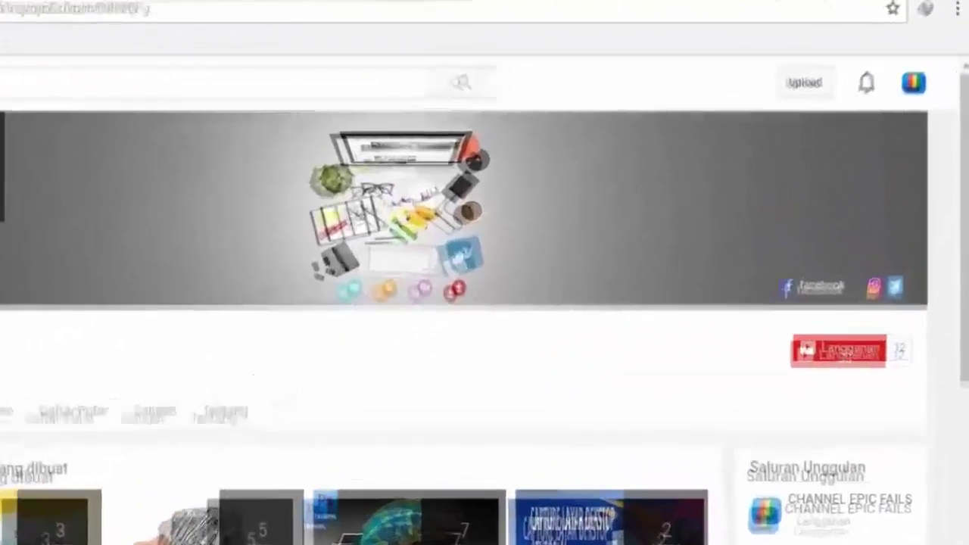